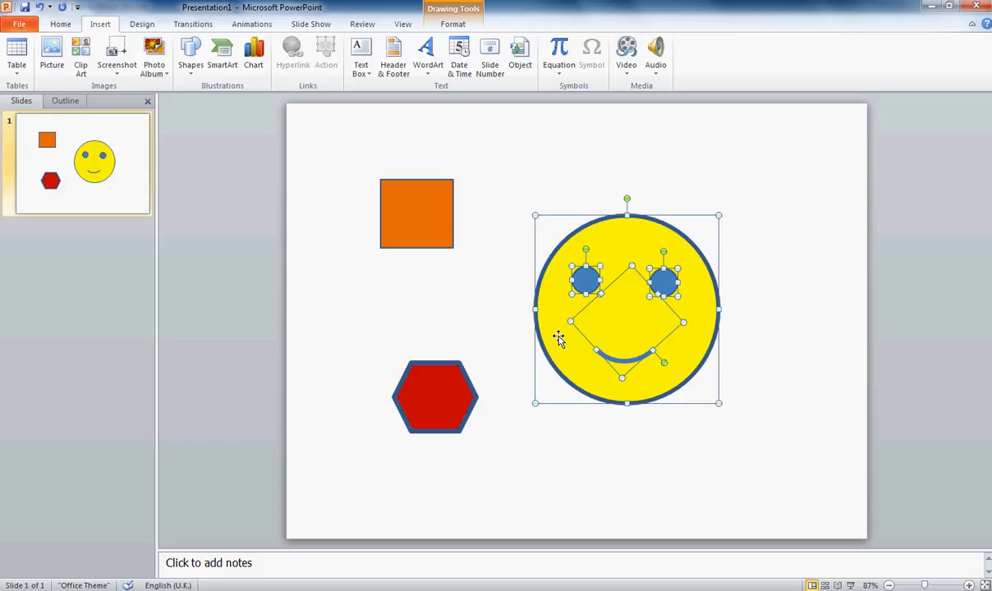
Save the selected smiley face shapes as a PNG picture named Hero in Year 8 Computing and IT > Maze Game > Resources on the U: drive.
right_click(624, 302)
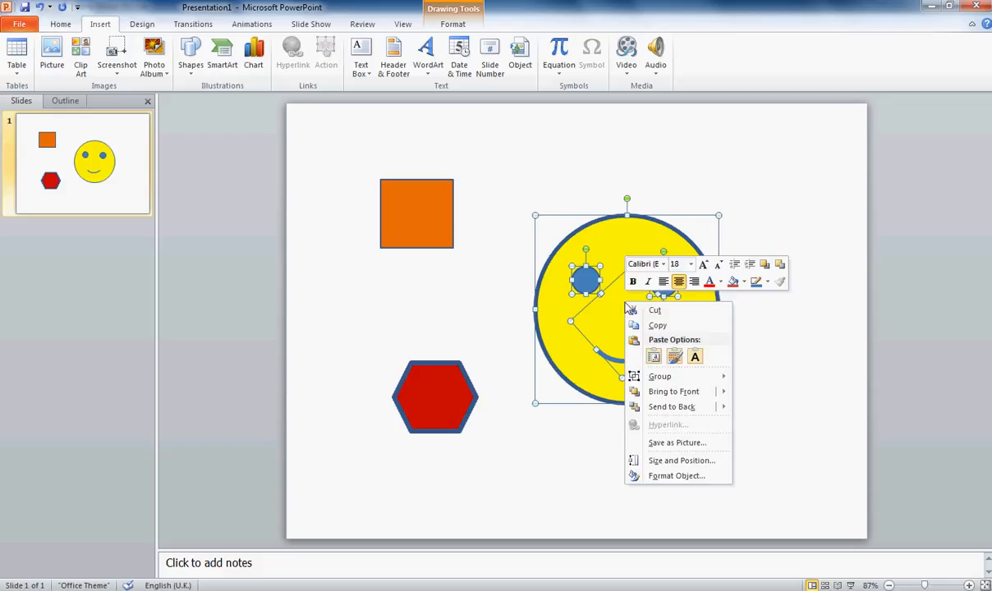
click(681, 445)
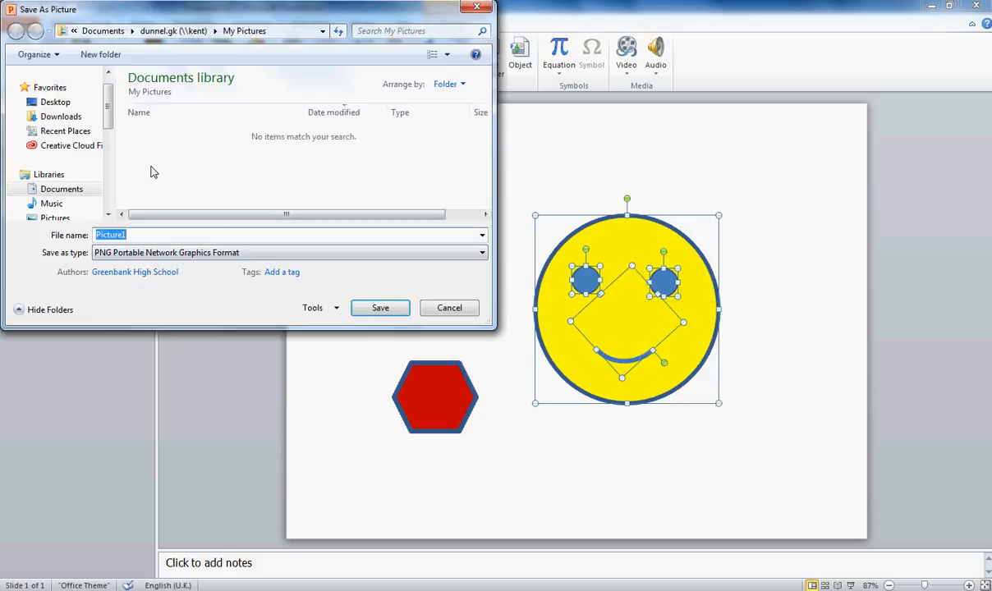
drag(107, 120, 107, 185)
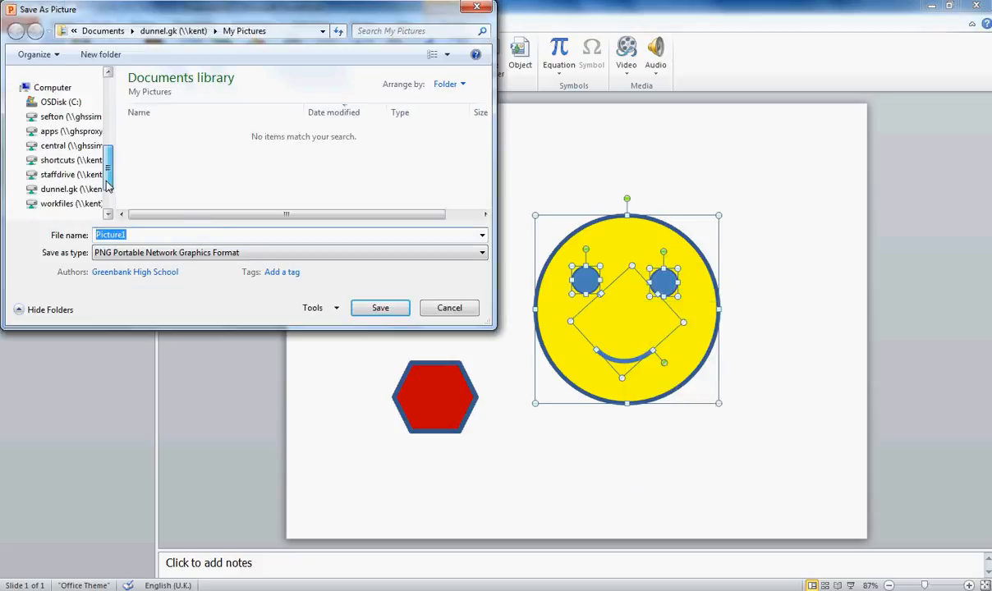
click(73, 188)
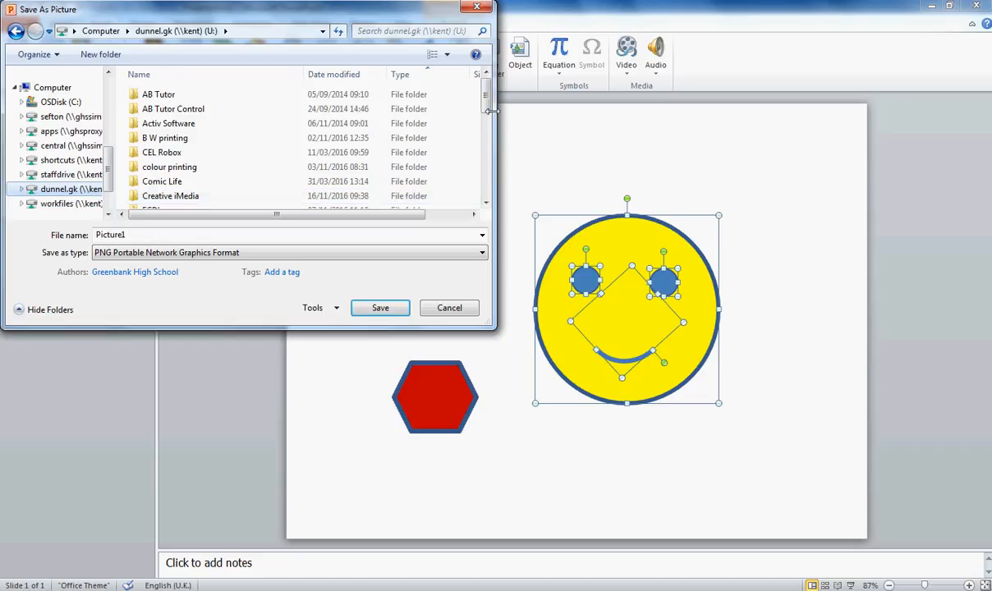
drag(485, 107, 486, 177)
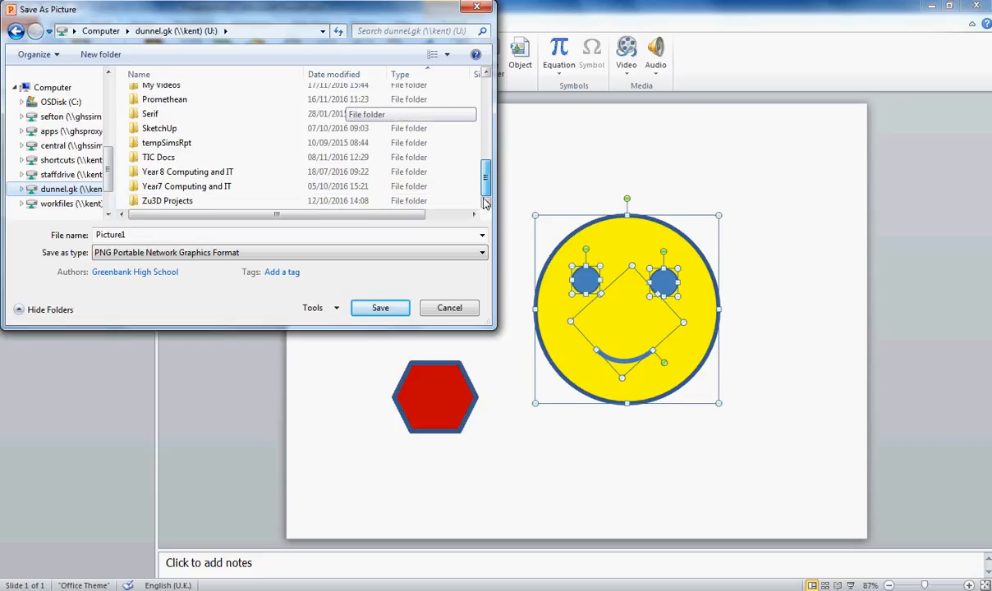
double_click(189, 172)
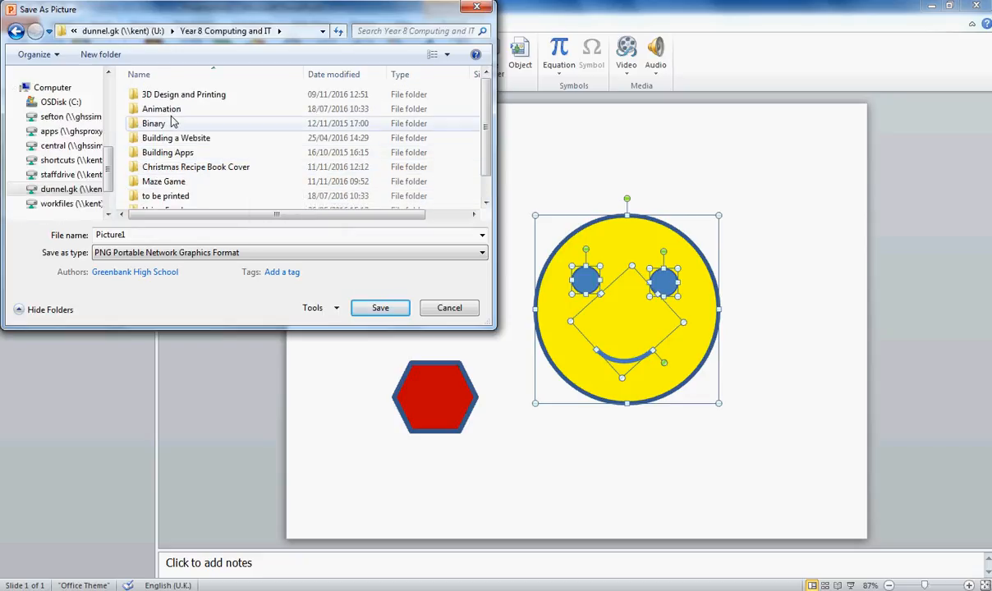
double_click(169, 182)
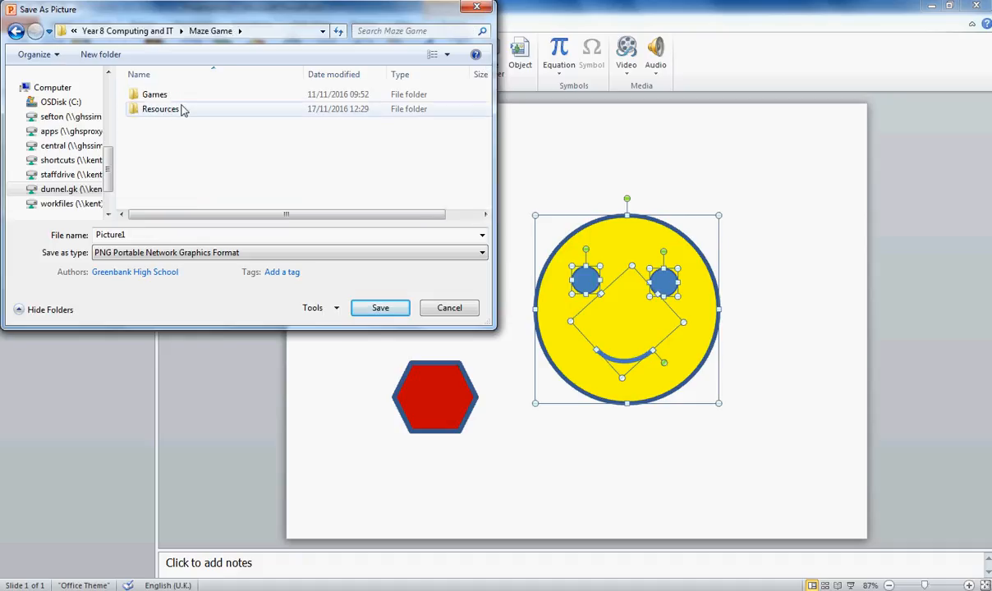
double_click(160, 109)
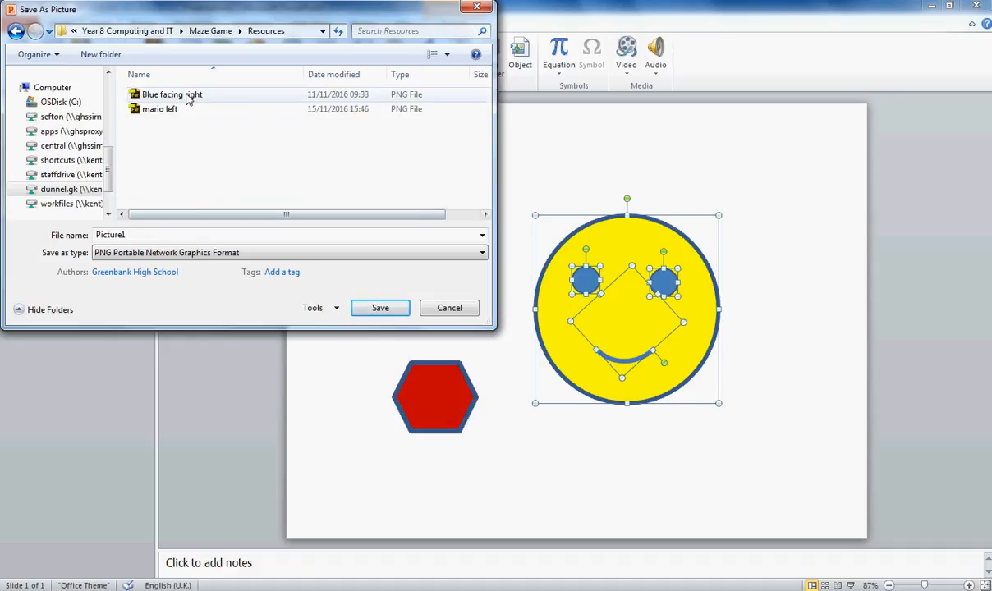
double_click(118, 236)
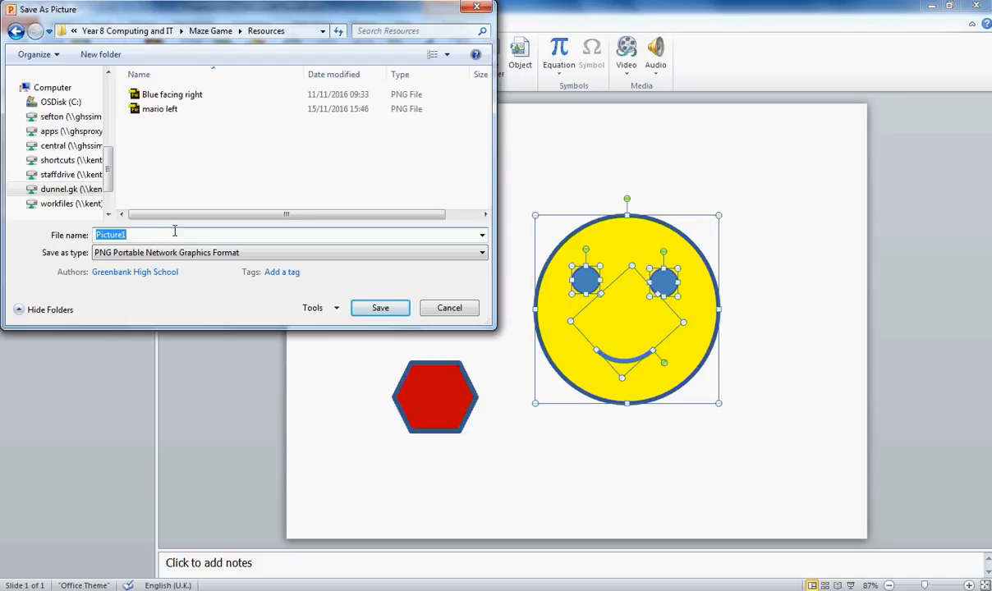
text(Hero)
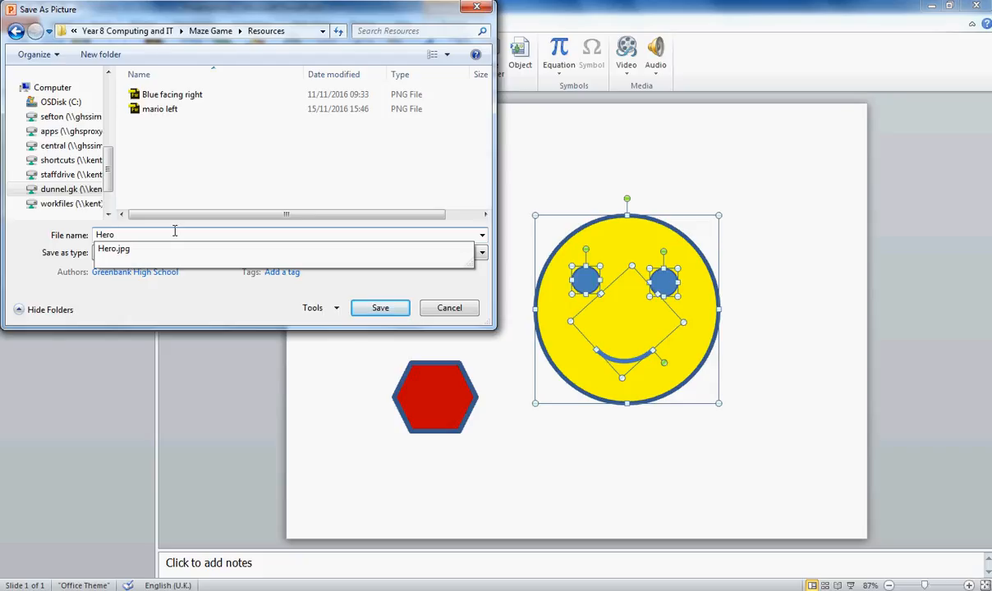
click(380, 308)
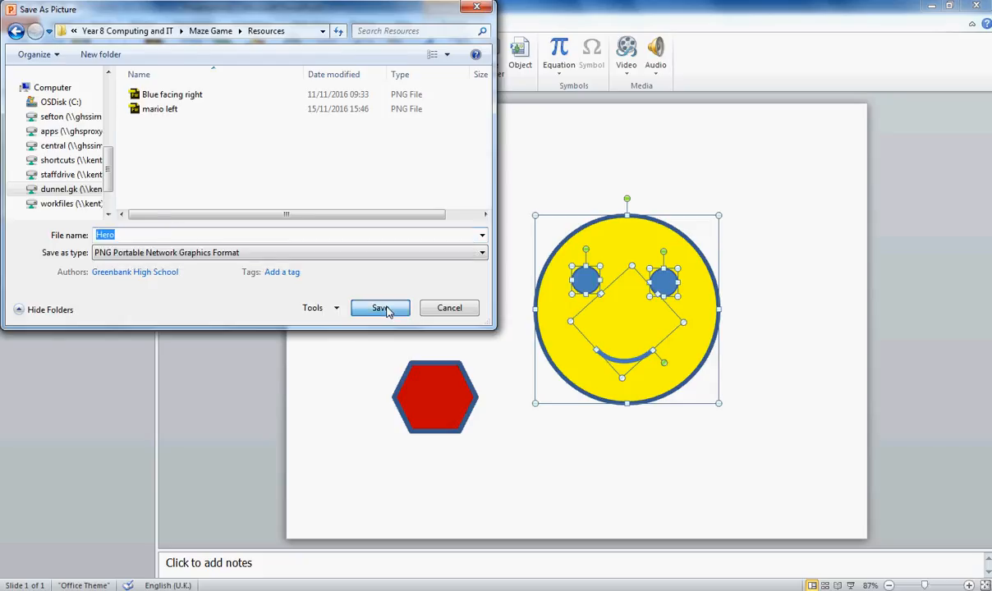
Save the orange square as a PNG picture named Block in the Maze Game Resources folder.
click(421, 208)
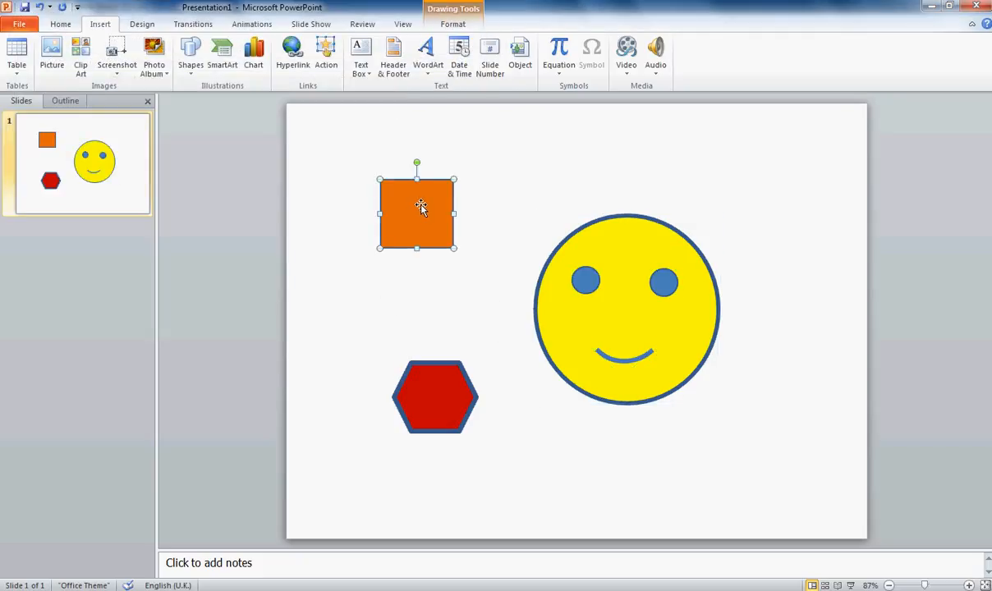
right_click(421, 208)
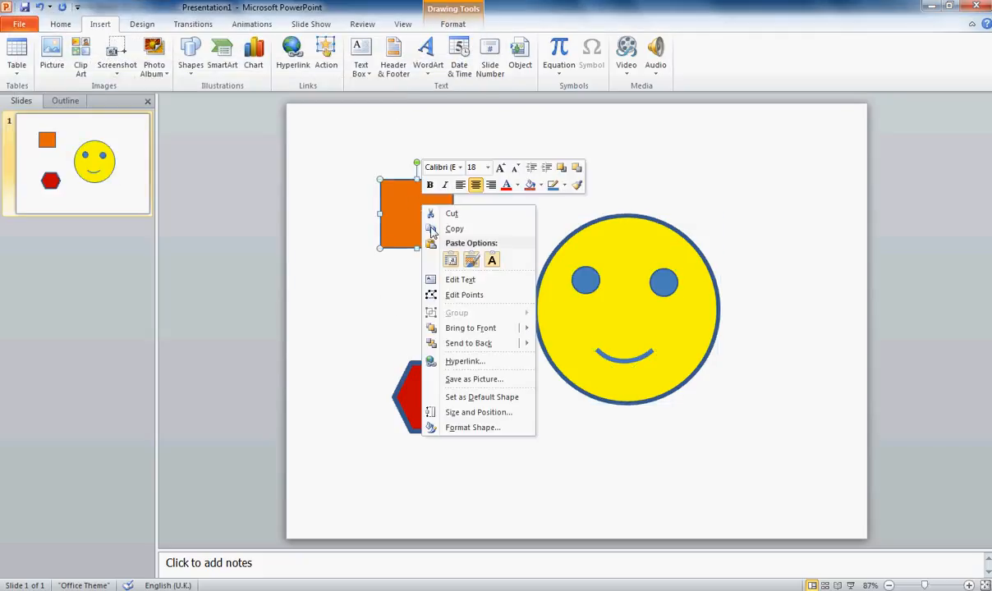
click(475, 380)
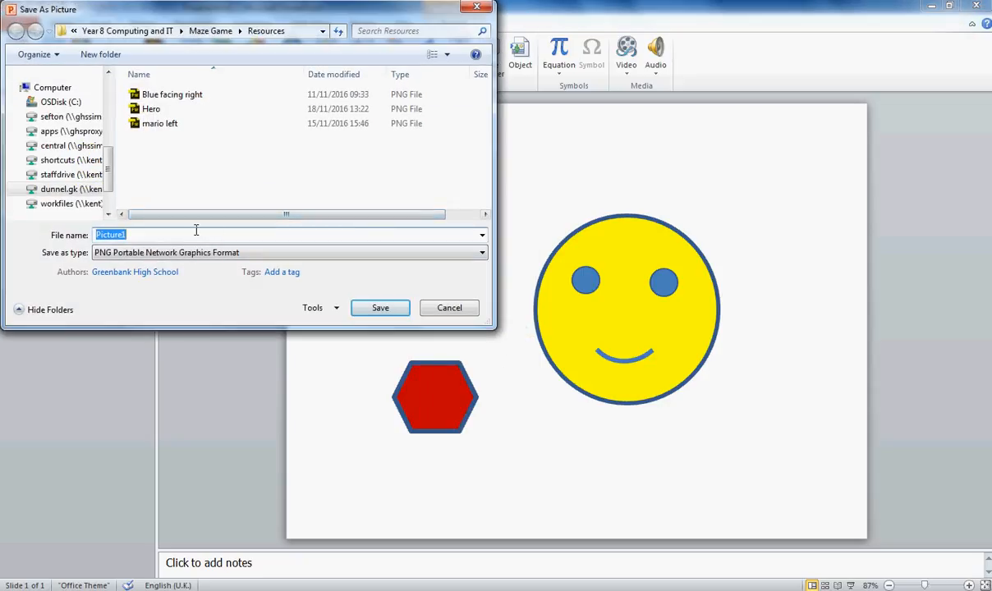
text(Block)
click(375, 304)
Save the red hexagon as a PNG picture named Food in the Maze Game Resources folder.
click(435, 395)
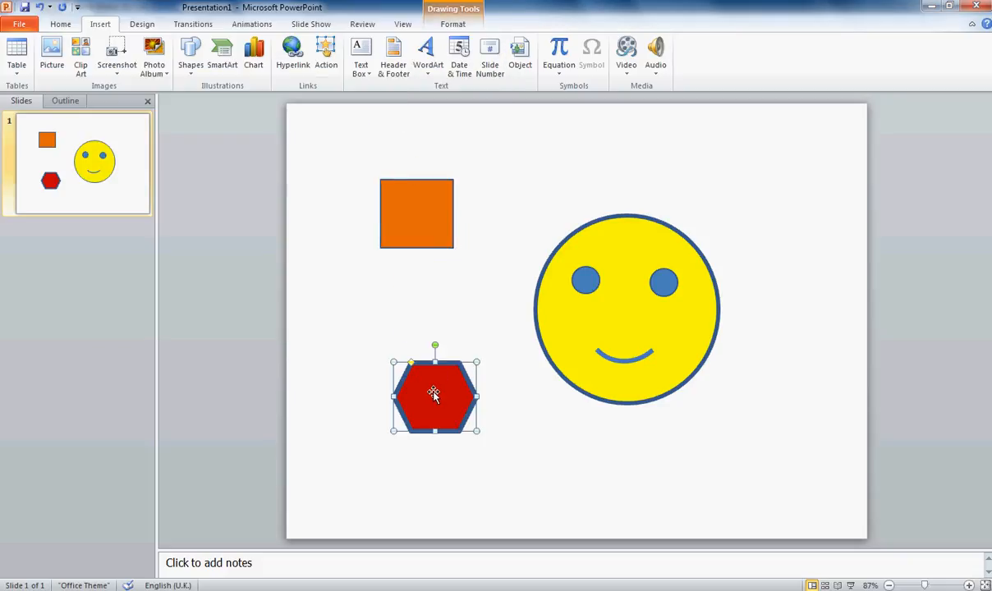
right_click(434, 395)
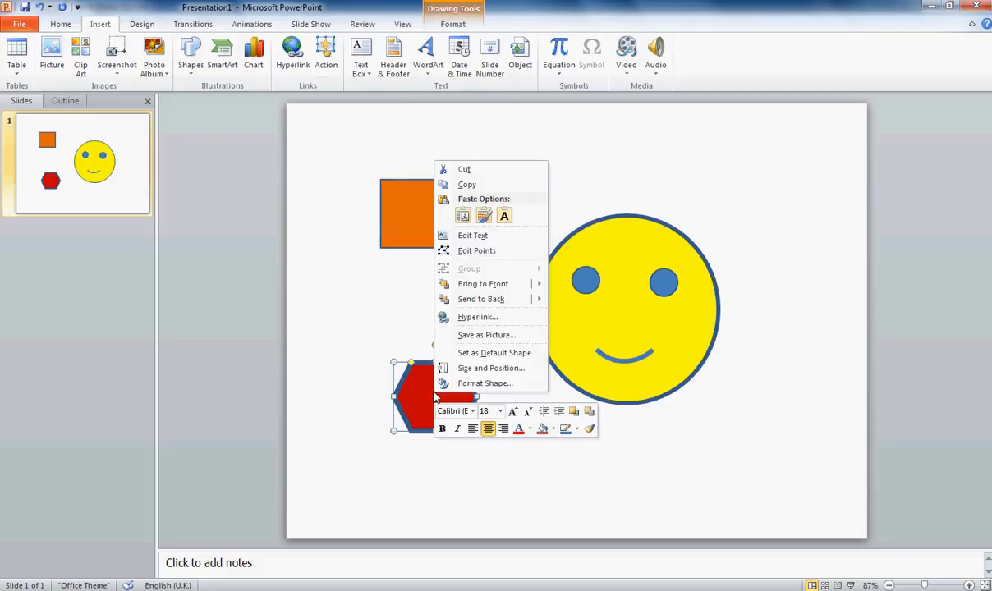
click(495, 339)
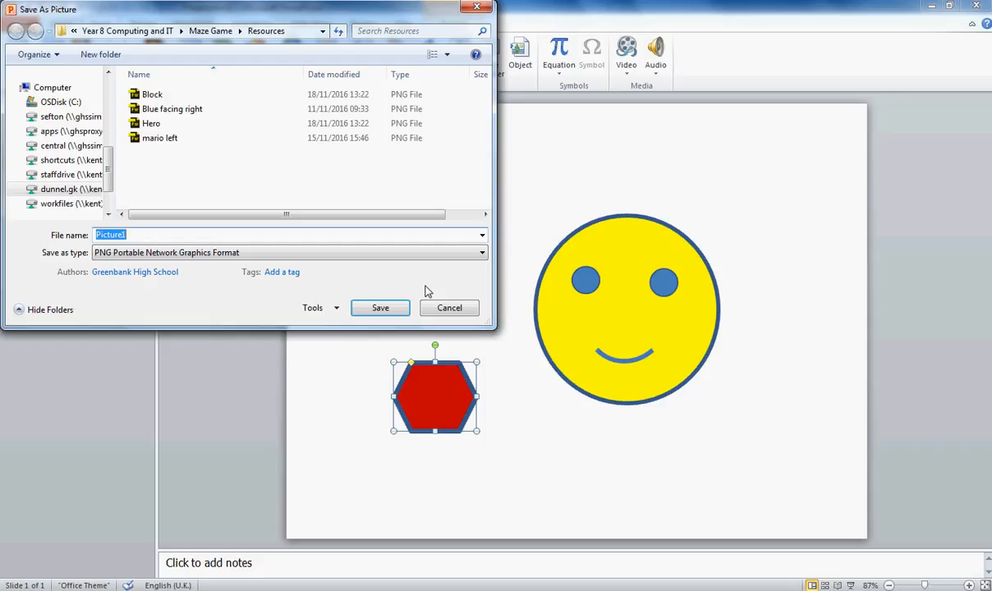
text(Food)
click(381, 308)
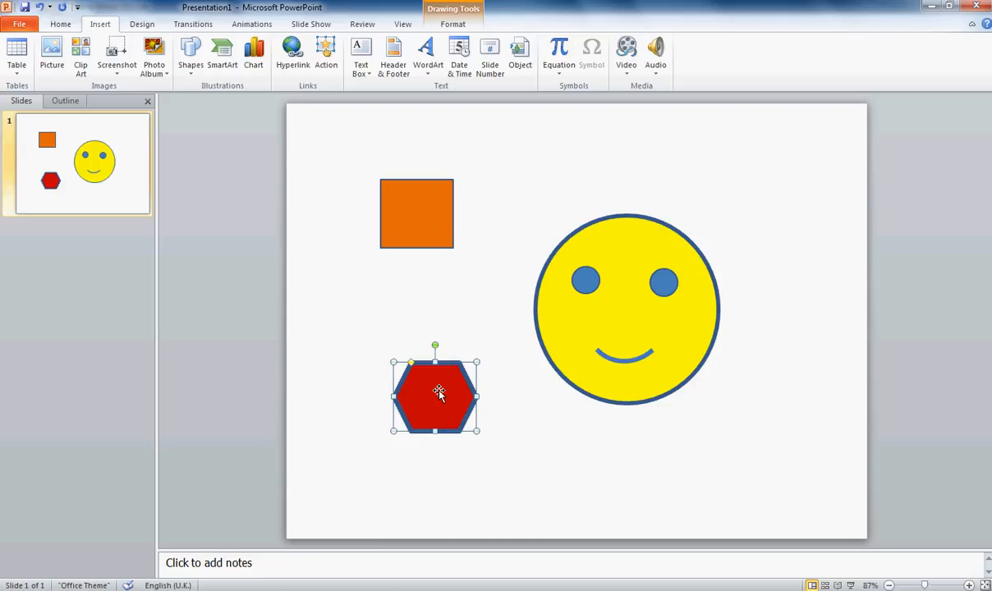
Switch to Game Maker and create two blank sprites with their default names.
click(401, 590)
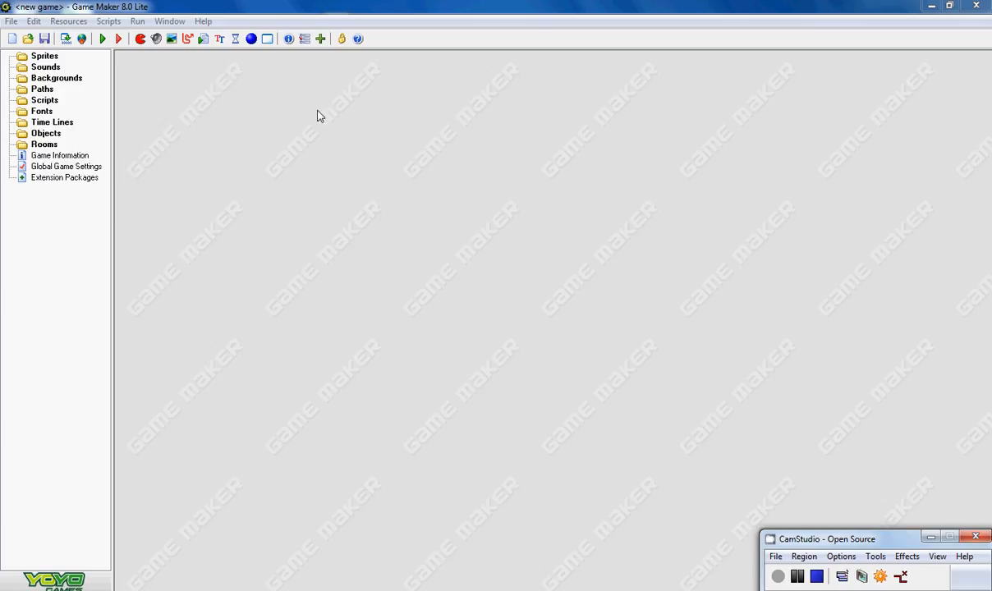
click(141, 39)
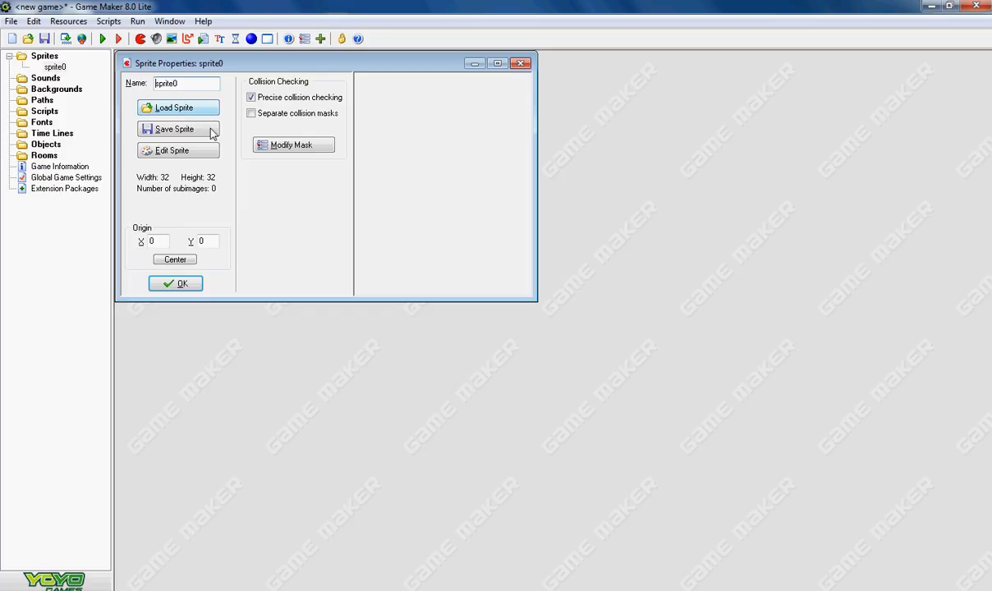
click(520, 64)
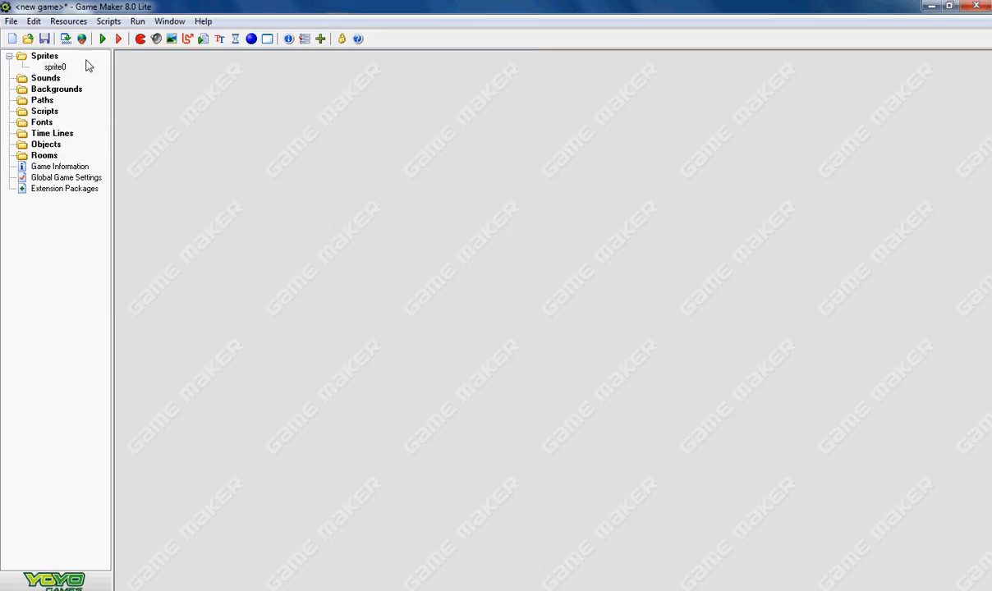
click(68, 20)
click(85, 37)
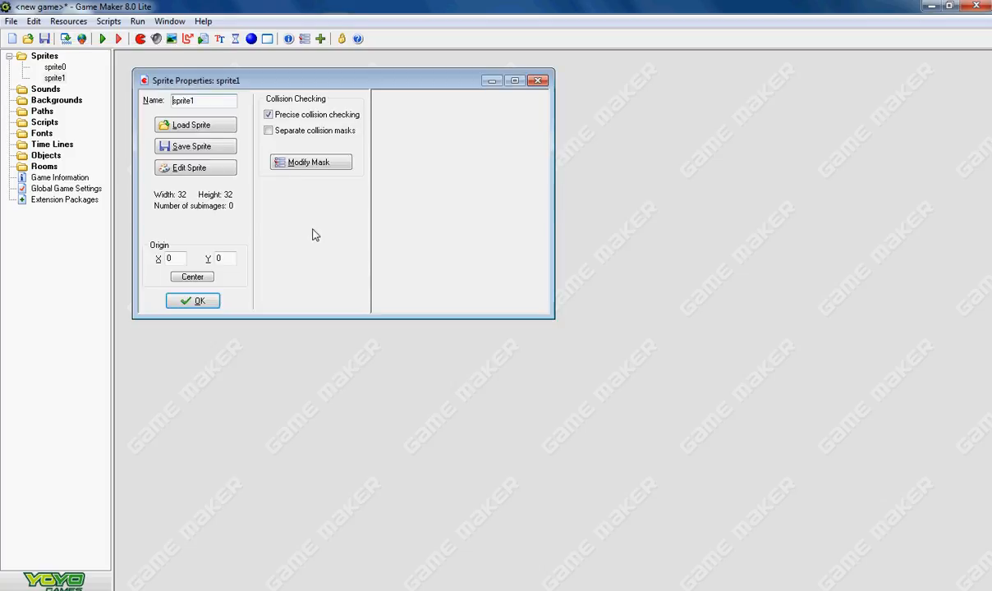
click(192, 301)
Open the properties of the first sprite, sprite0, and rename it Hero.
click(55, 67)
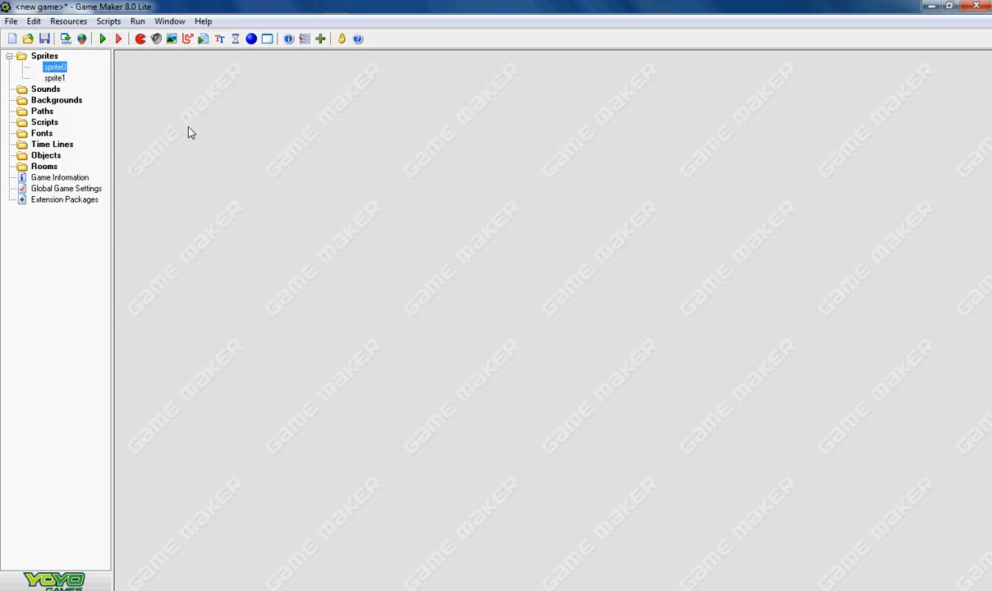
double_click(55, 68)
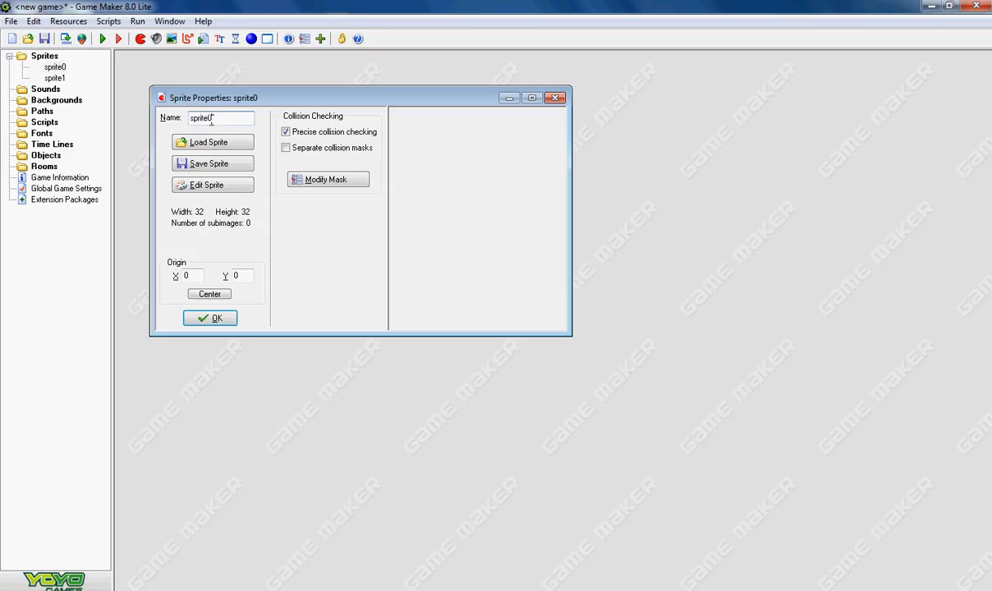
drag(211, 120, 126, 119)
text(Hero)
drag(293, 105, 343, 93)
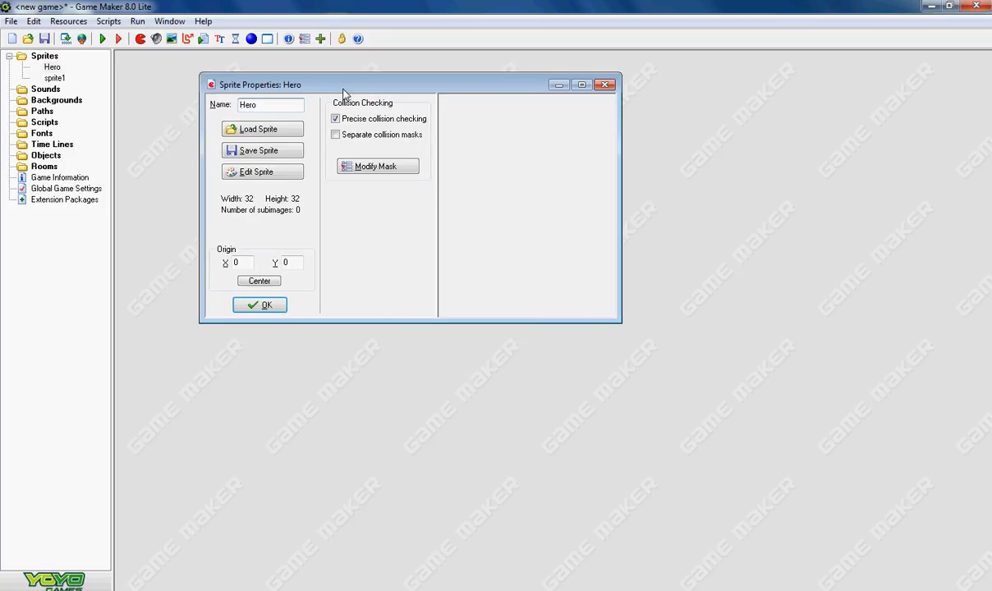
Load the smiley face Hero picture from the Resources folder into the Hero sprite and accept its properties.
click(251, 129)
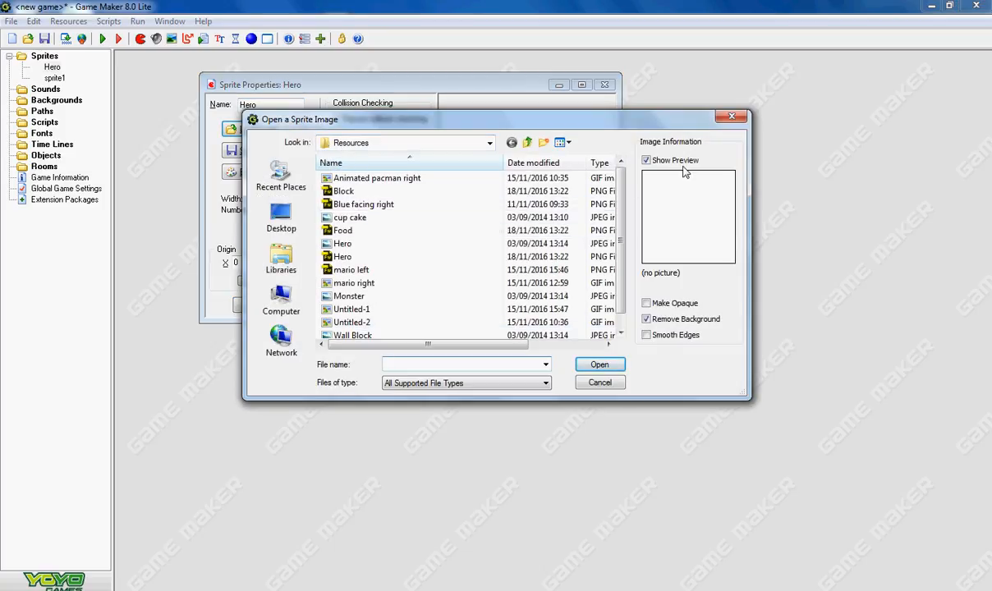
click(568, 143)
click(585, 157)
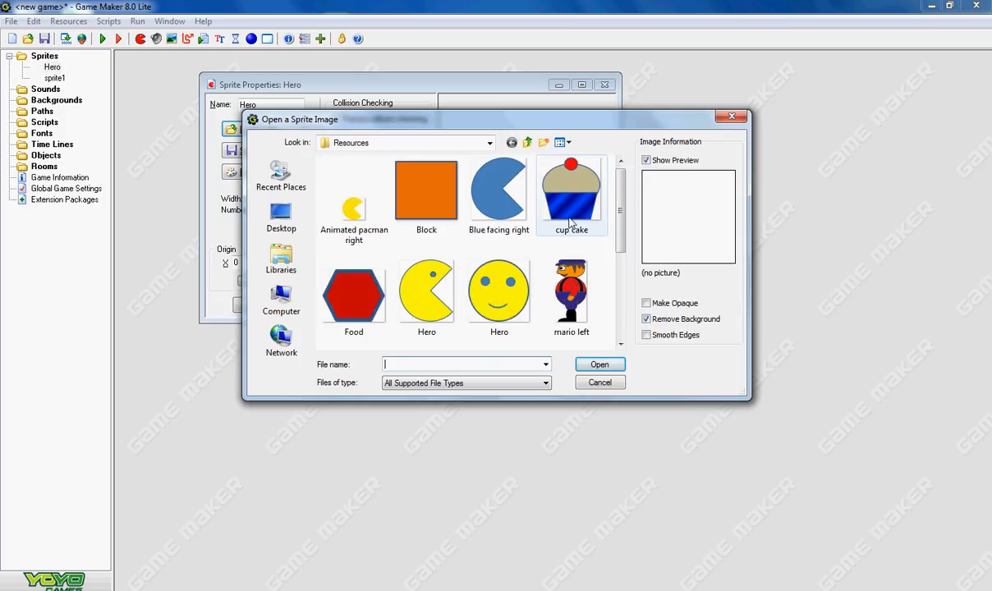
click(503, 288)
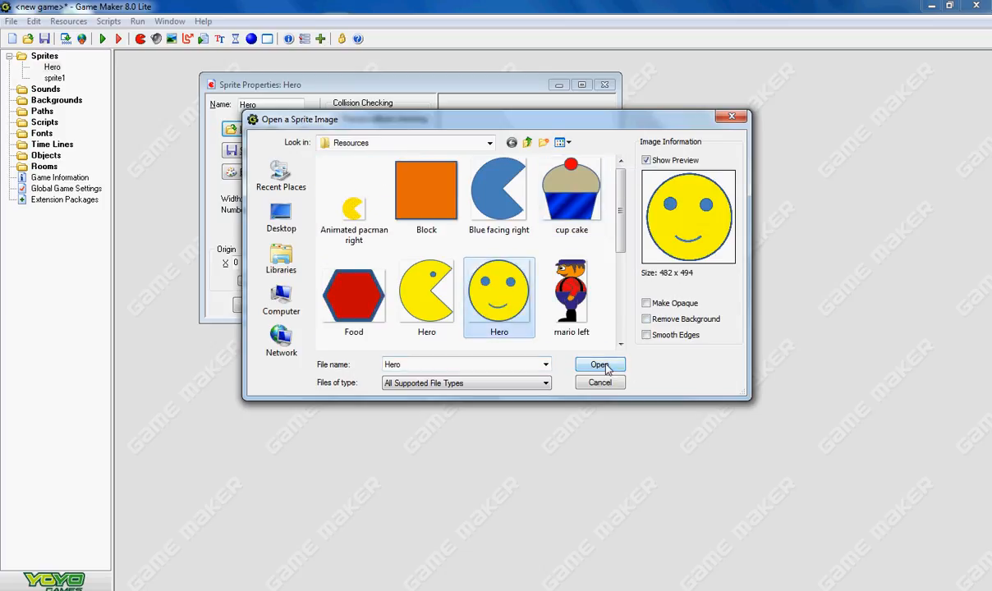
click(606, 369)
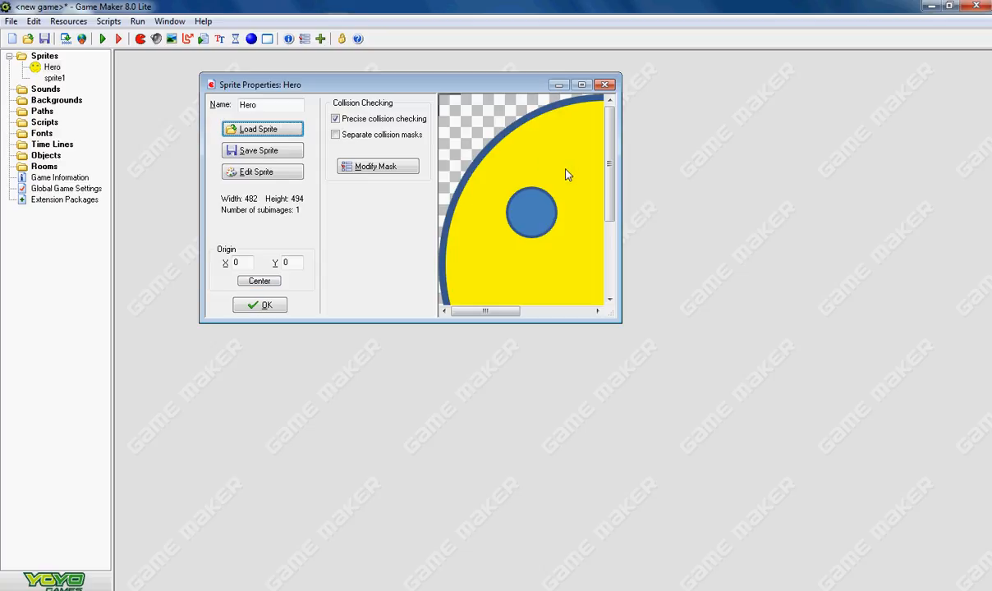
click(268, 306)
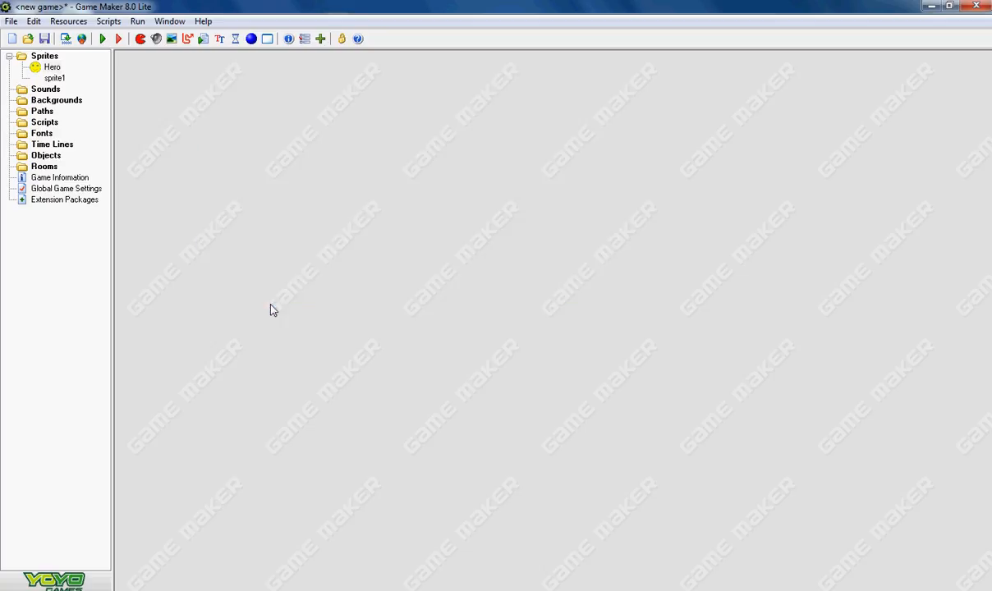
Rename sprite1 as Wall and load the orange Block picture from the Resources folder into it.
double_click(56, 79)
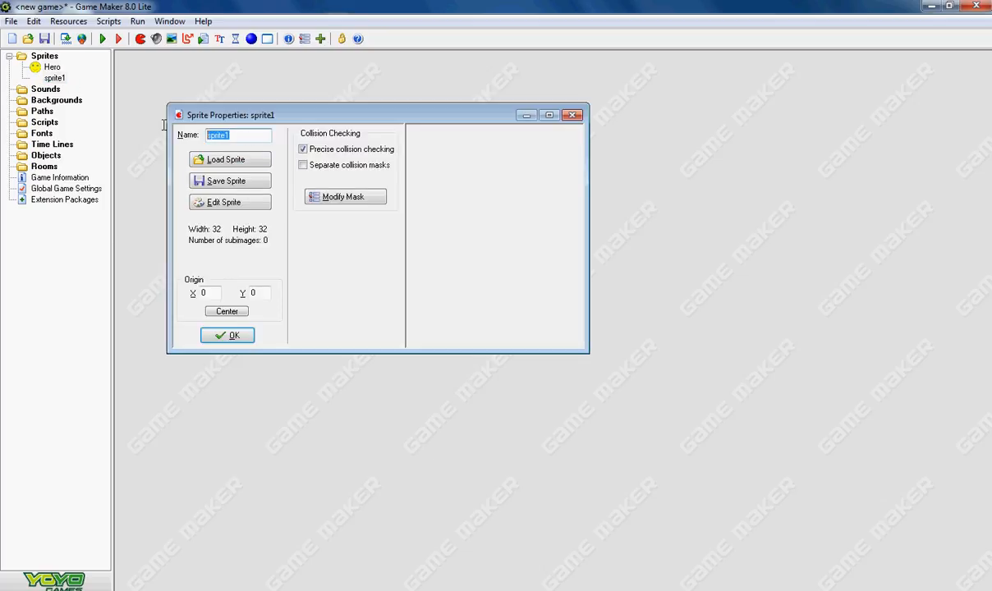
text(Wall)
click(211, 161)
click(409, 185)
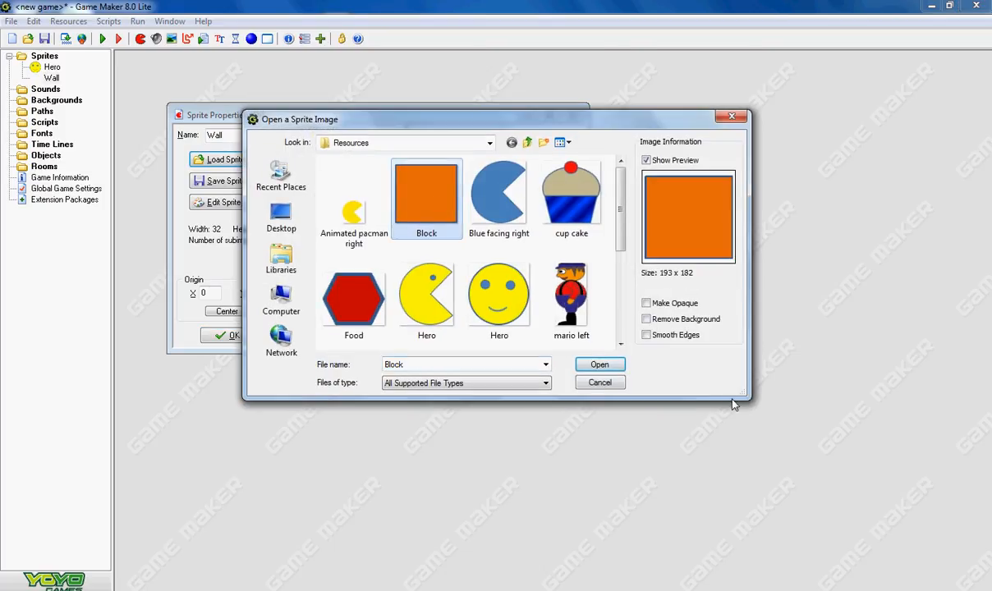
click(594, 365)
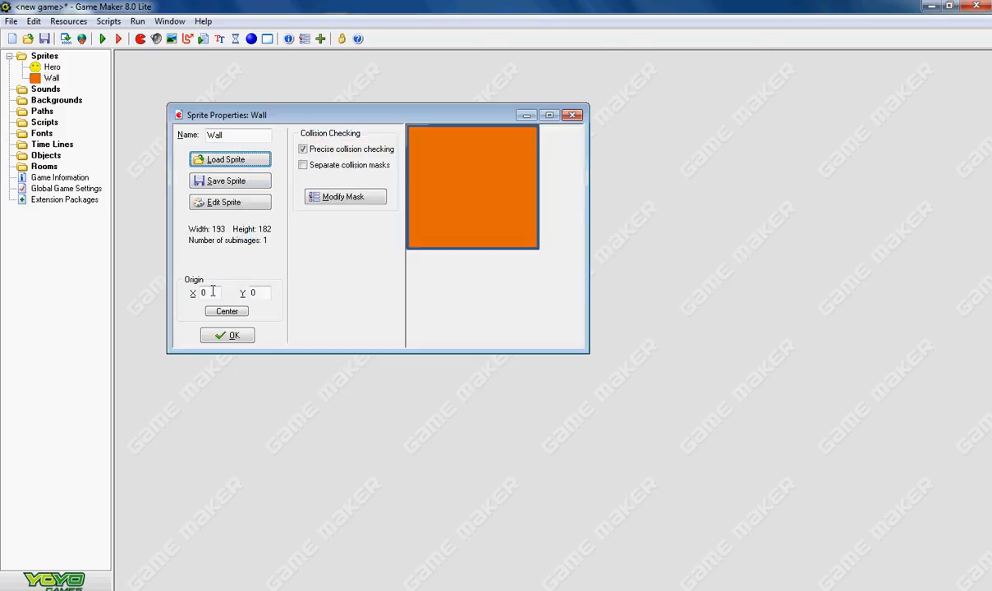
click(230, 335)
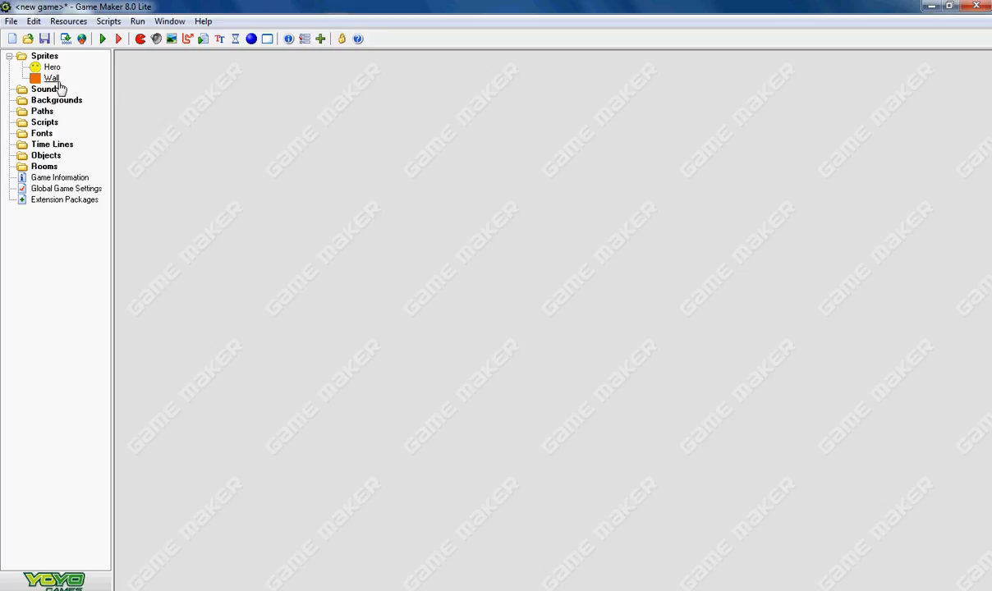
Create a third sprite named Food, load the red hexagon Food picture from the Resources folder and accept its properties.
click(69, 22)
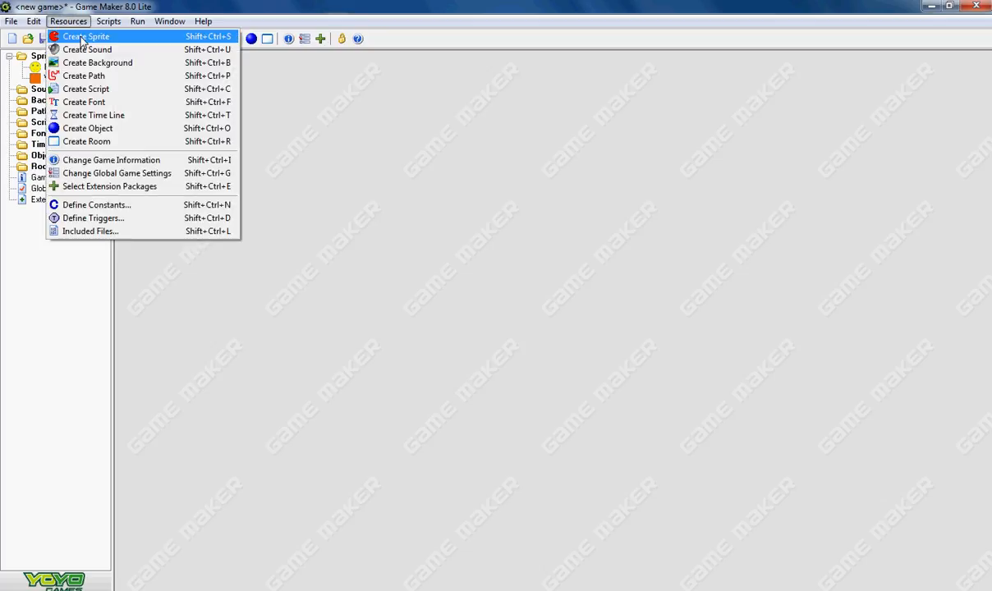
click(83, 36)
drag(263, 156, 194, 145)
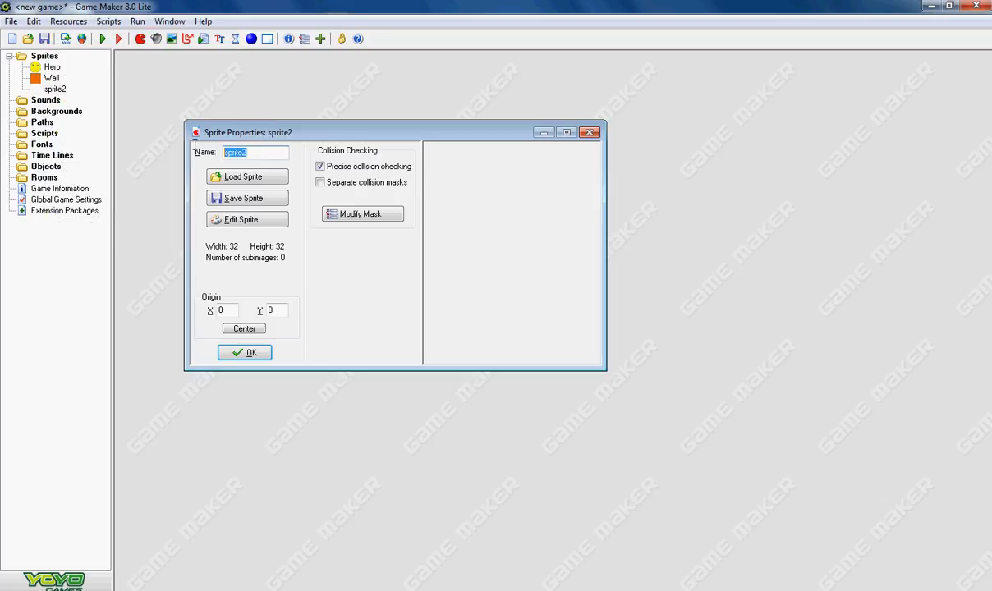
text(Food)
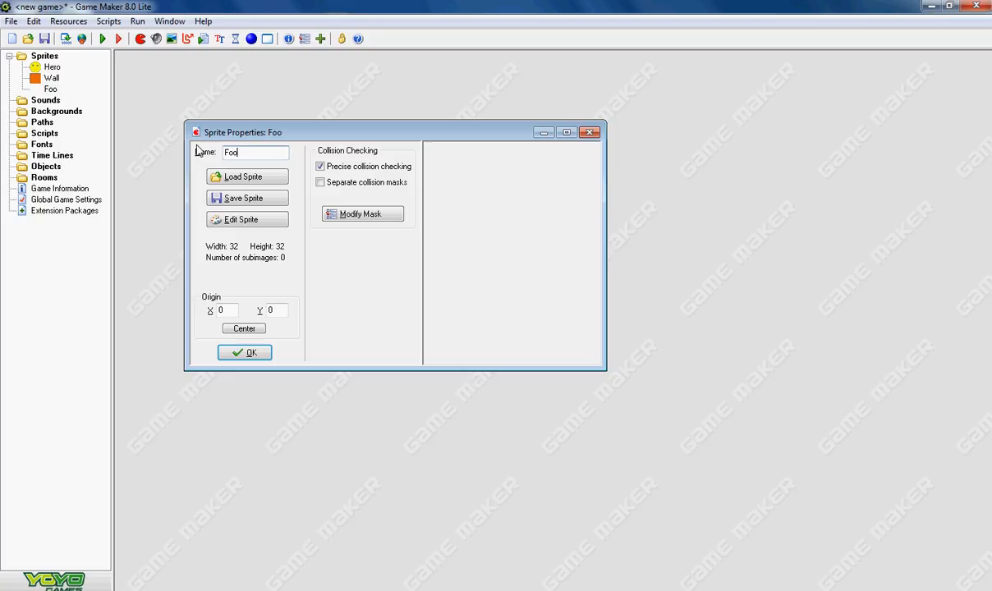
click(242, 177)
click(353, 297)
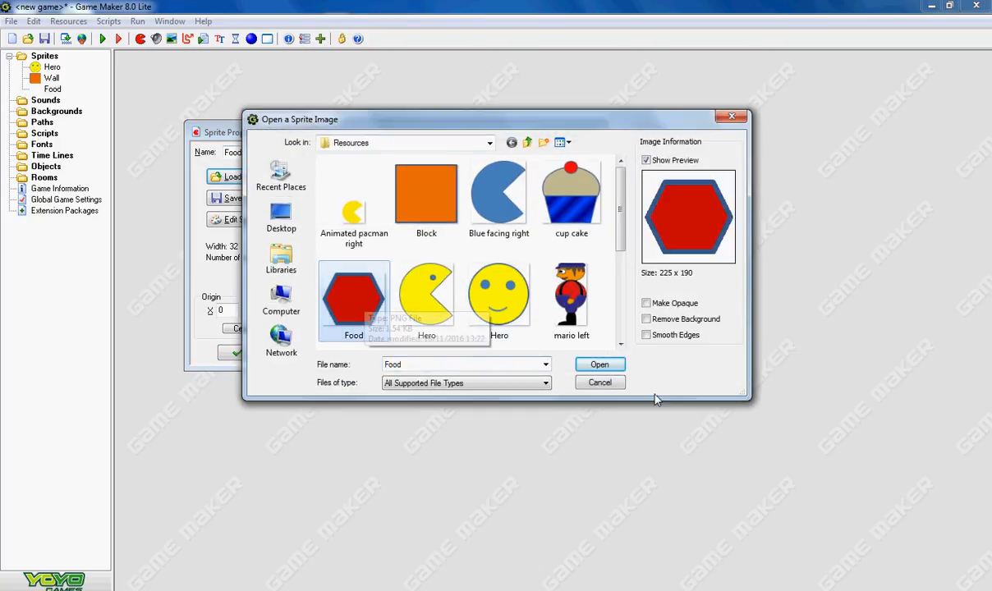
click(596, 363)
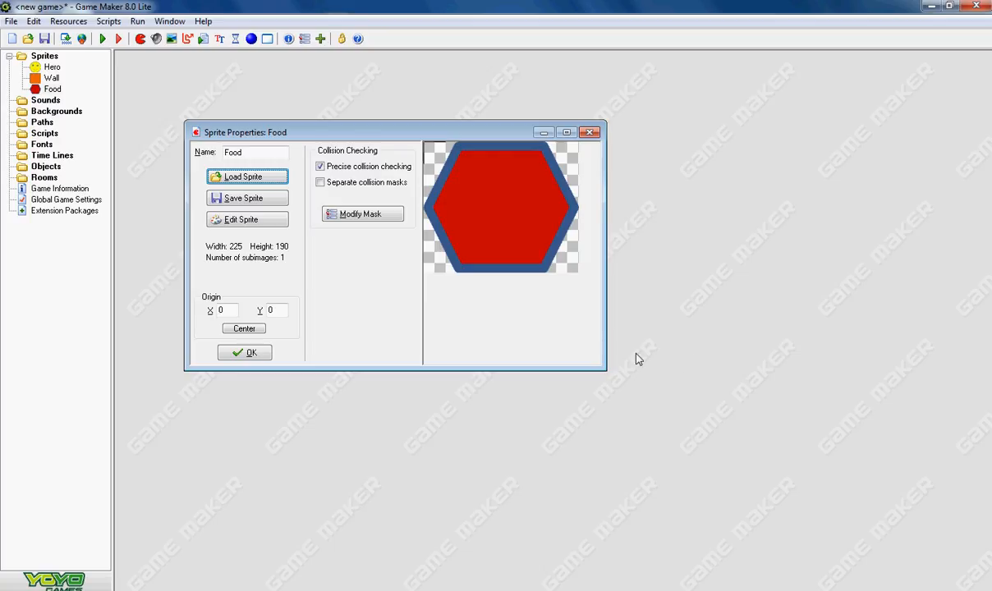
click(251, 354)
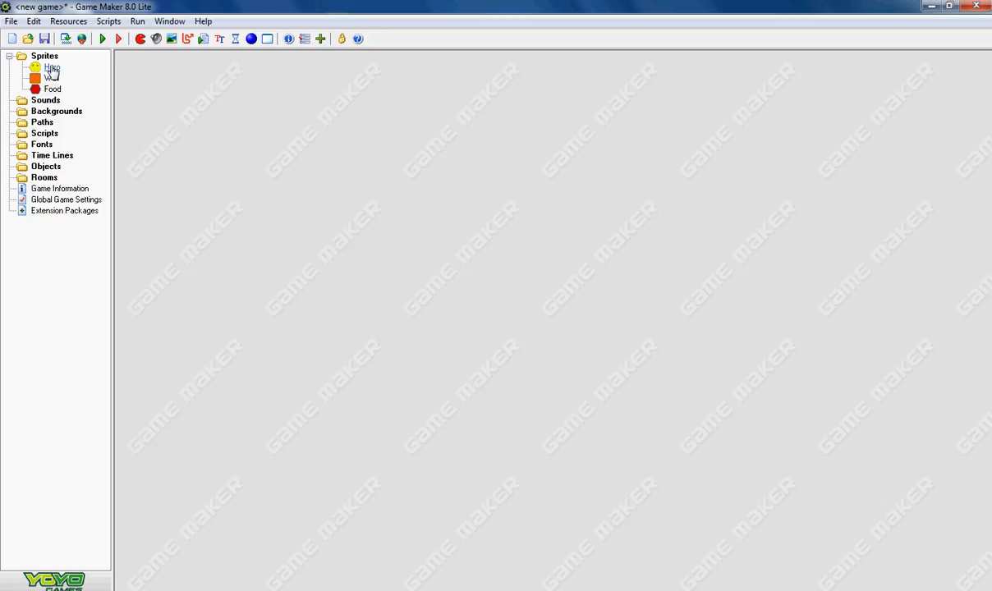
Create an object named Hero, assign the Hero sprite to it and accept its properties.
click(44, 167)
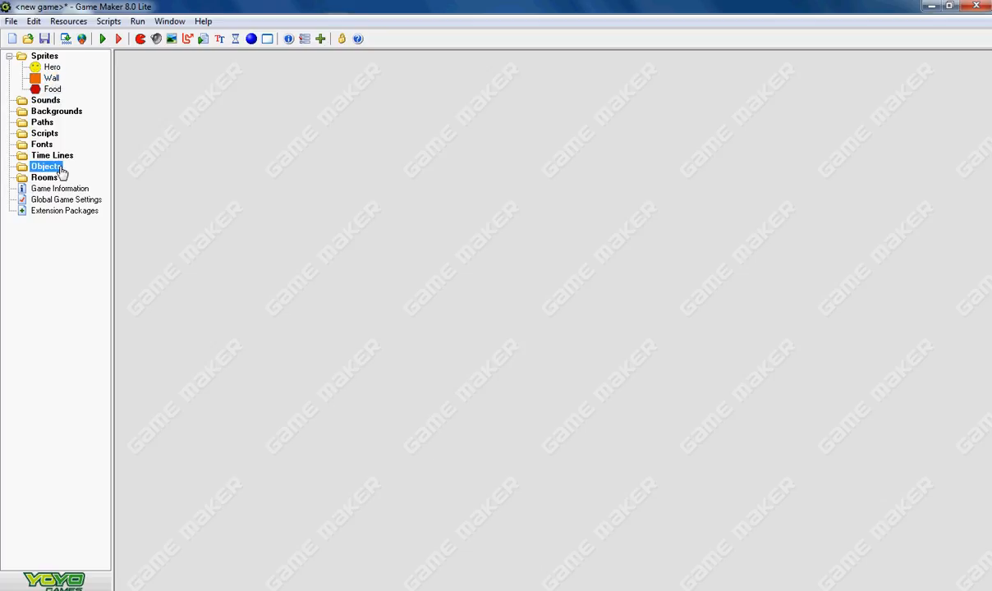
click(83, 22)
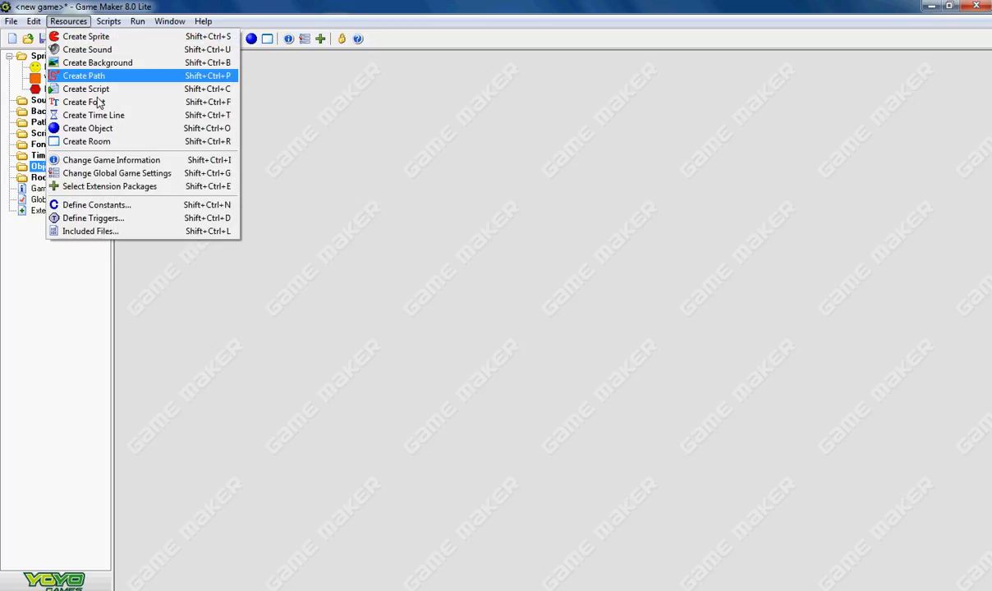
click(97, 129)
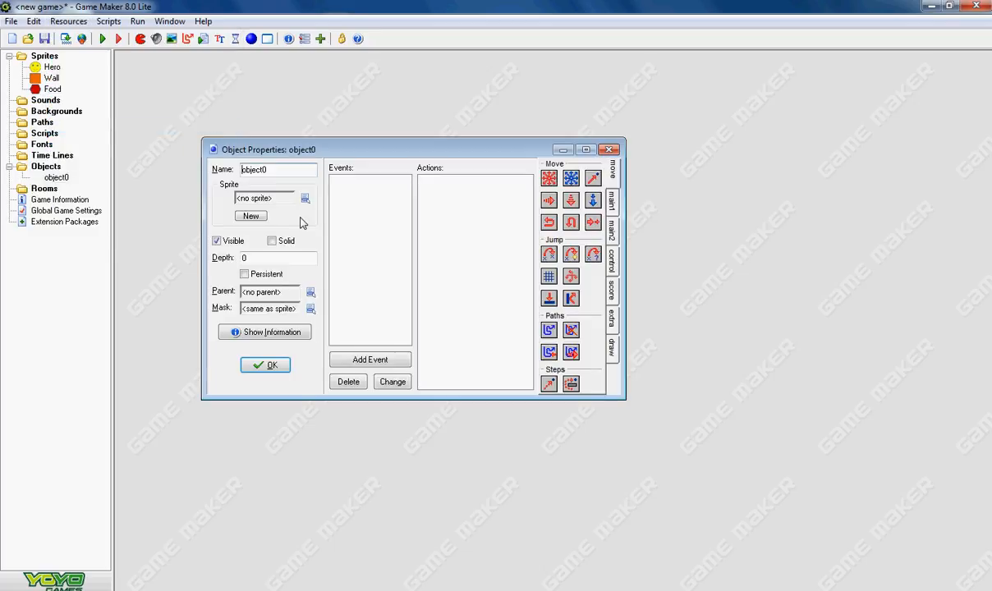
double_click(266, 170)
text(Hero)
click(304, 199)
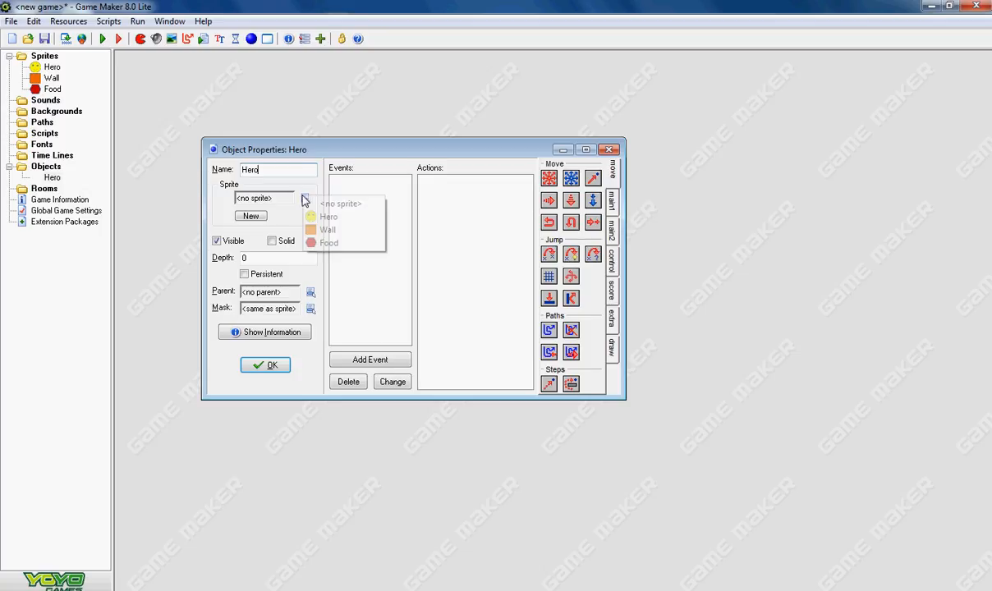
click(328, 217)
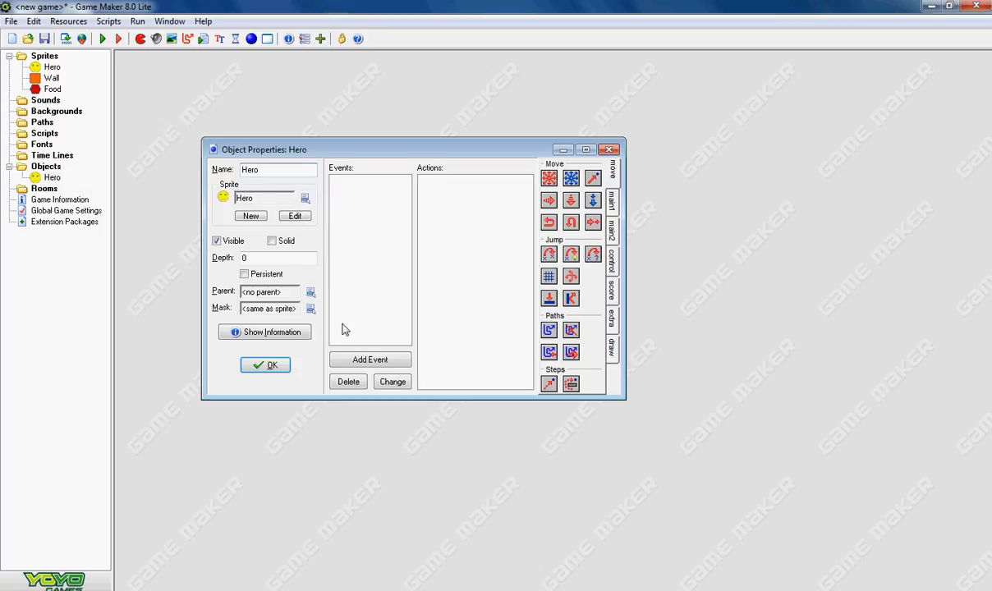
click(261, 363)
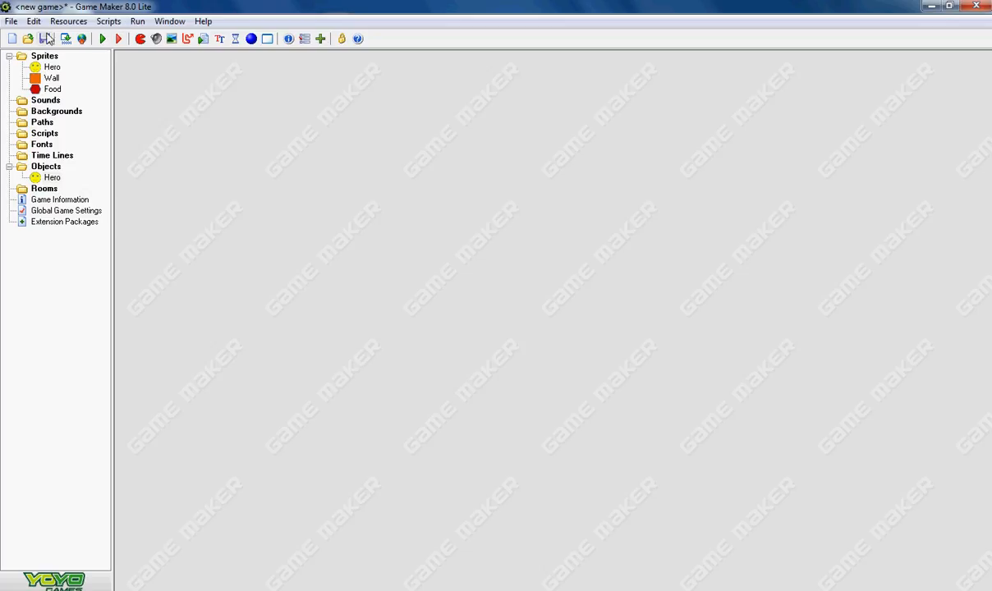
Create a second object named Wall, assign the Wall sprite to it and accept its properties.
click(71, 23)
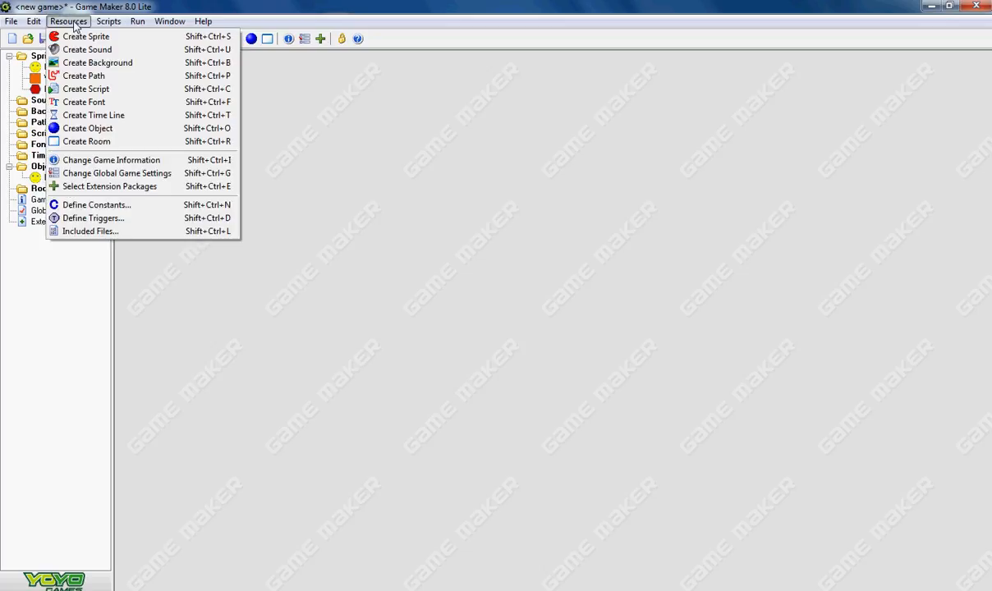
click(104, 135)
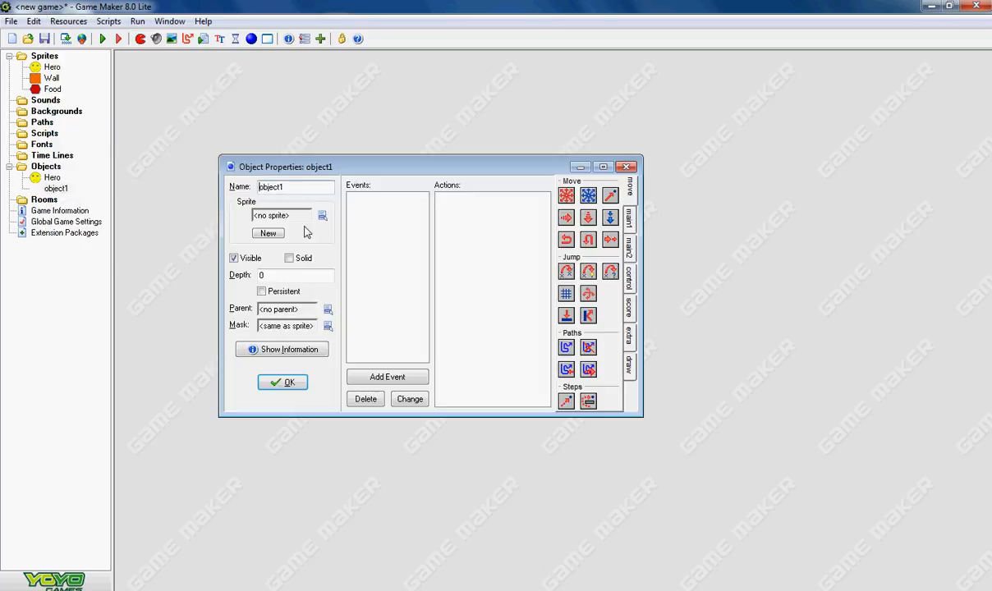
double_click(289, 187)
text(Wall)
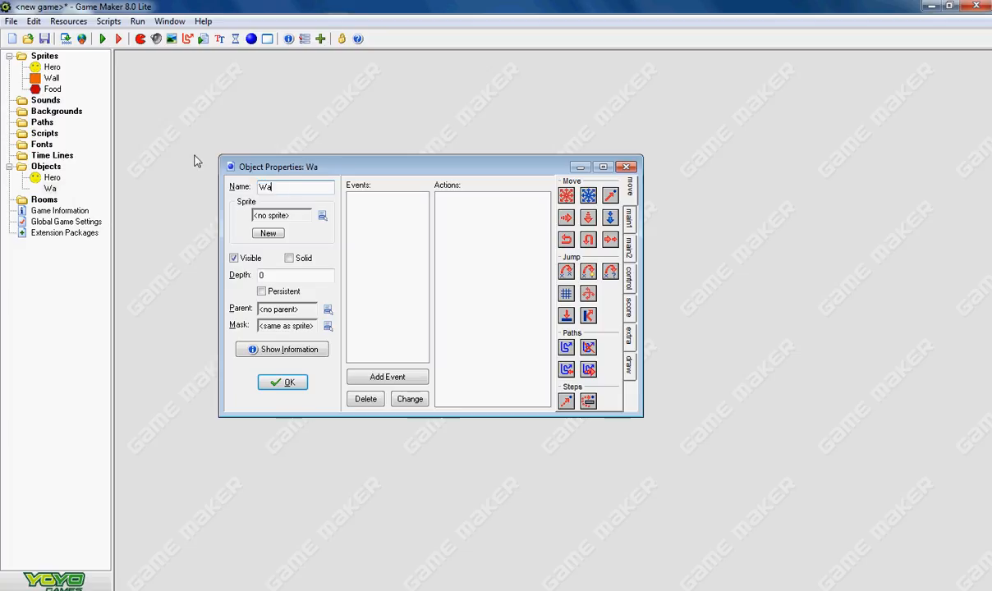
click(322, 216)
click(355, 258)
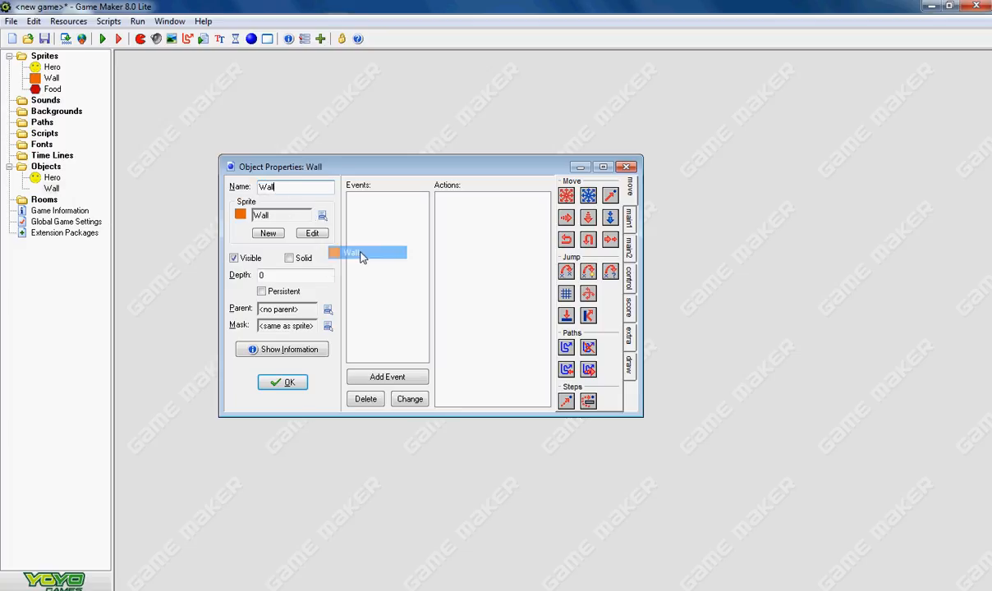
click(280, 382)
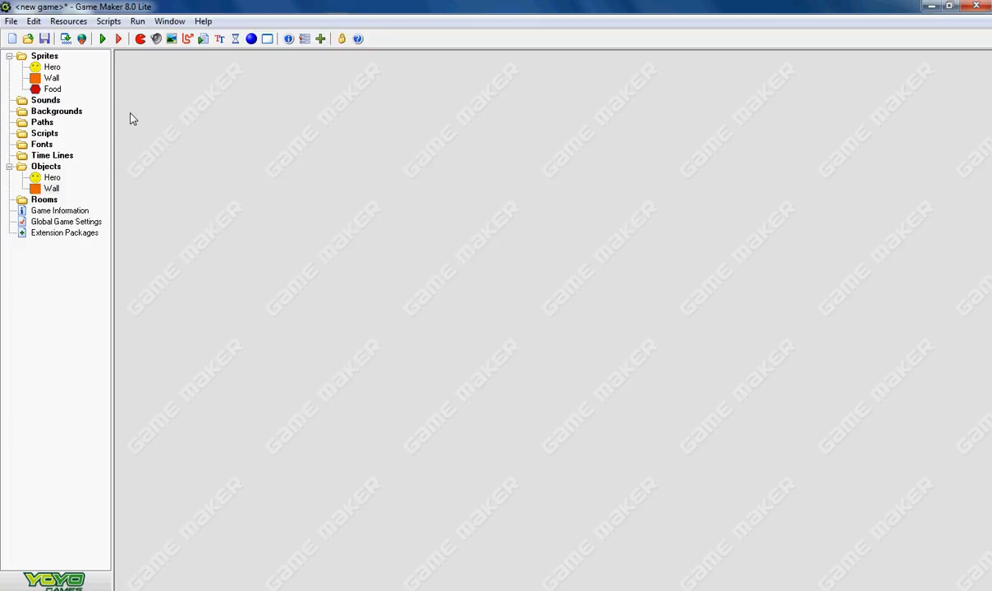
Create a third object named Food, assign the Food sprite to it and accept its properties.
click(68, 21)
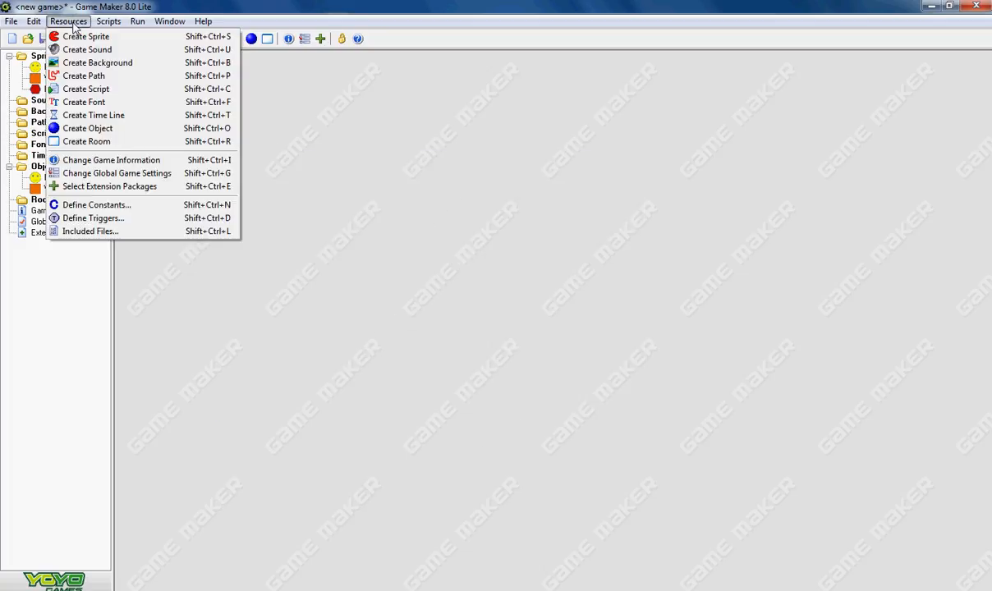
click(86, 129)
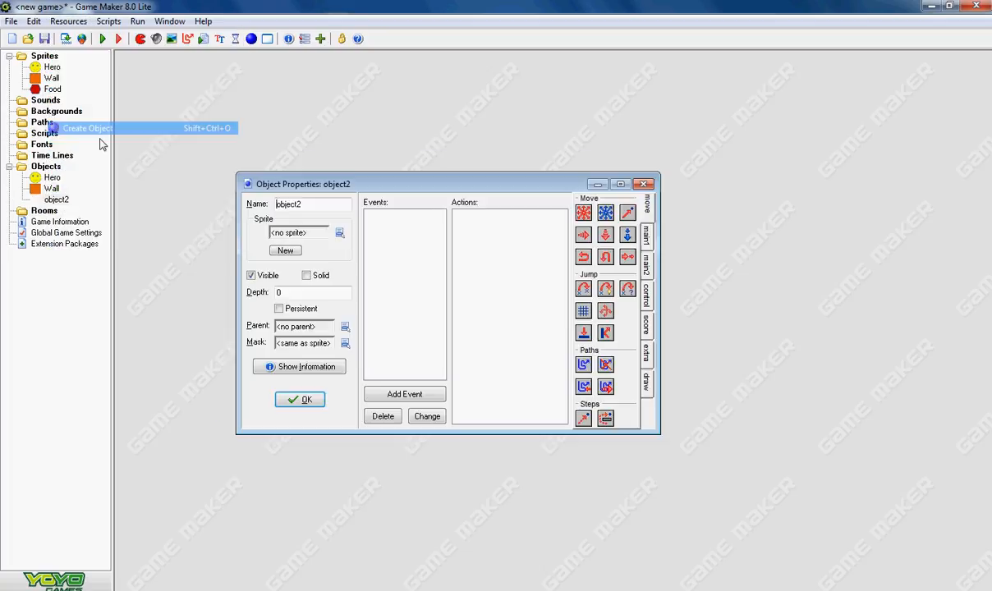
double_click(310, 205)
text(Food)
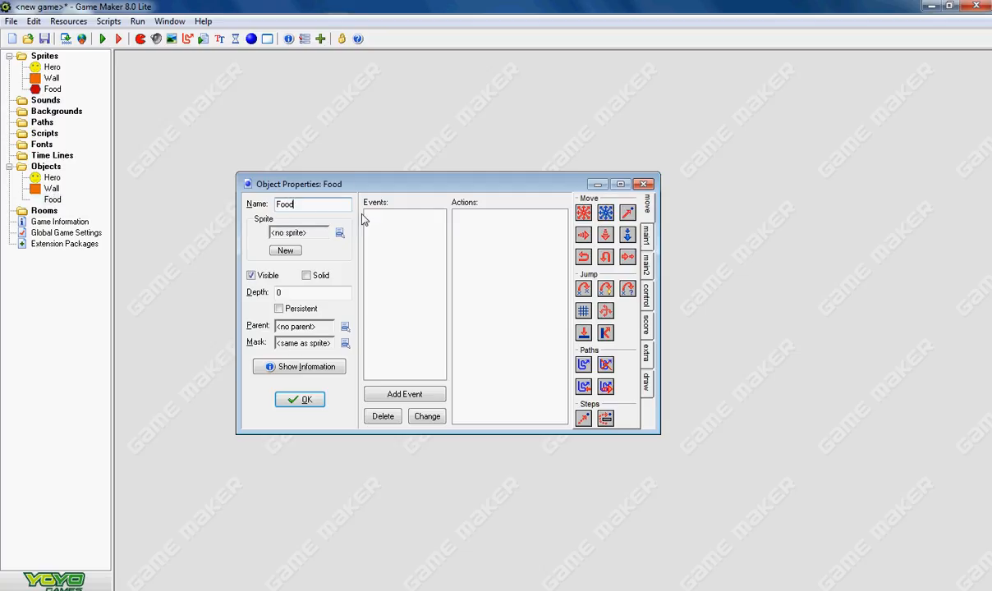
click(339, 233)
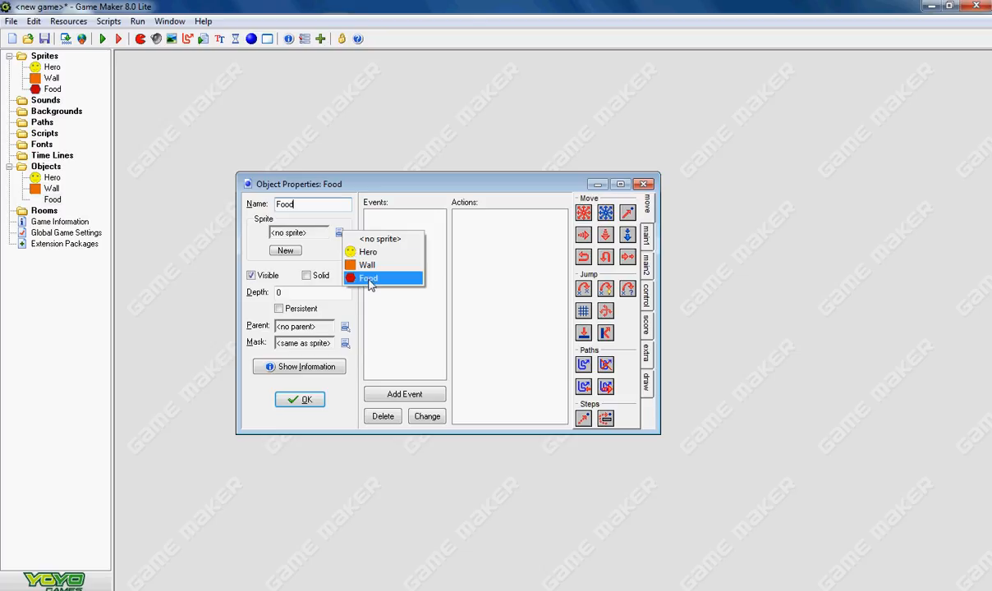
click(367, 278)
click(289, 402)
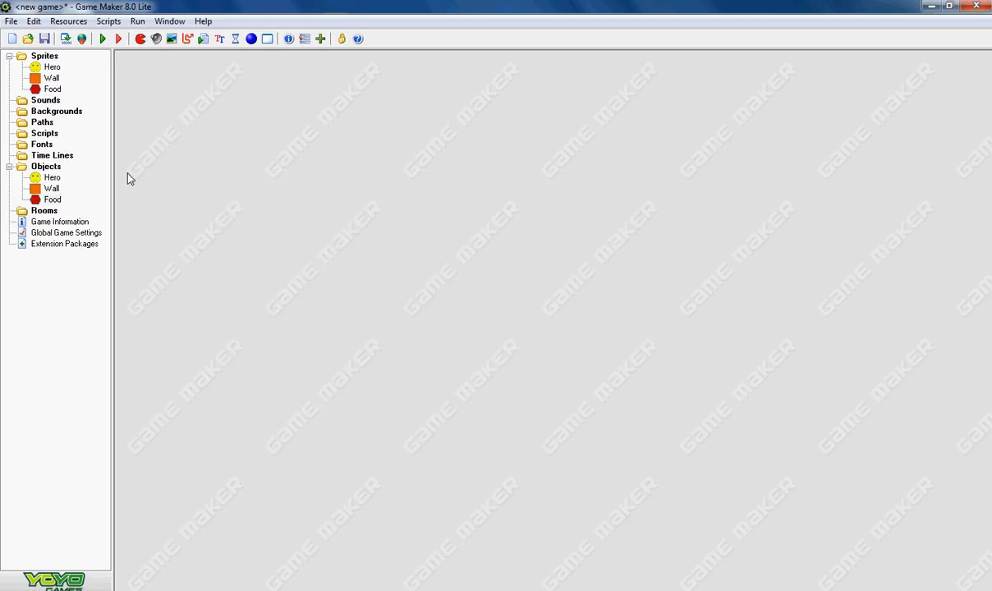